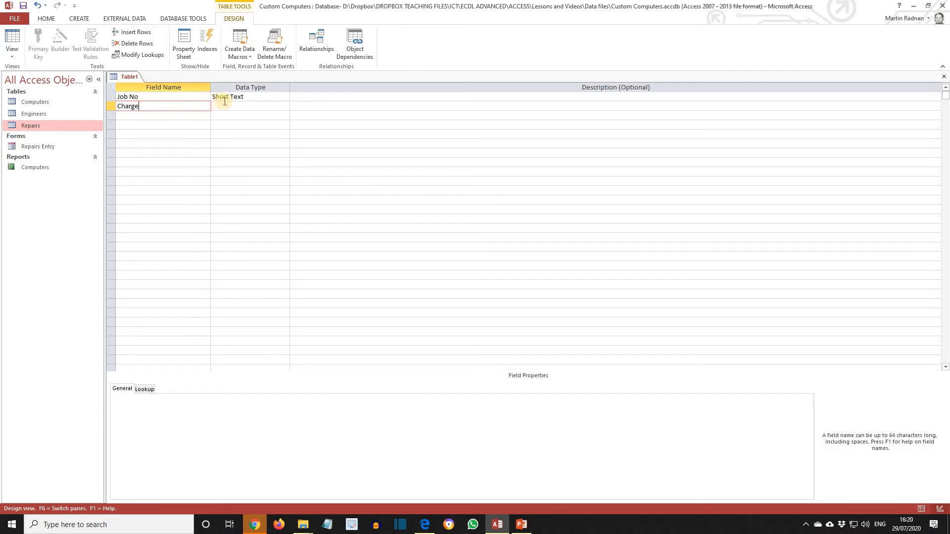
- Set the data type of the Job No field to Number and of the Charge field to Currency
{"action": "left_click", "coordinate": [281, 99]}
{"action": "left_click", "coordinate": [285, 97]}
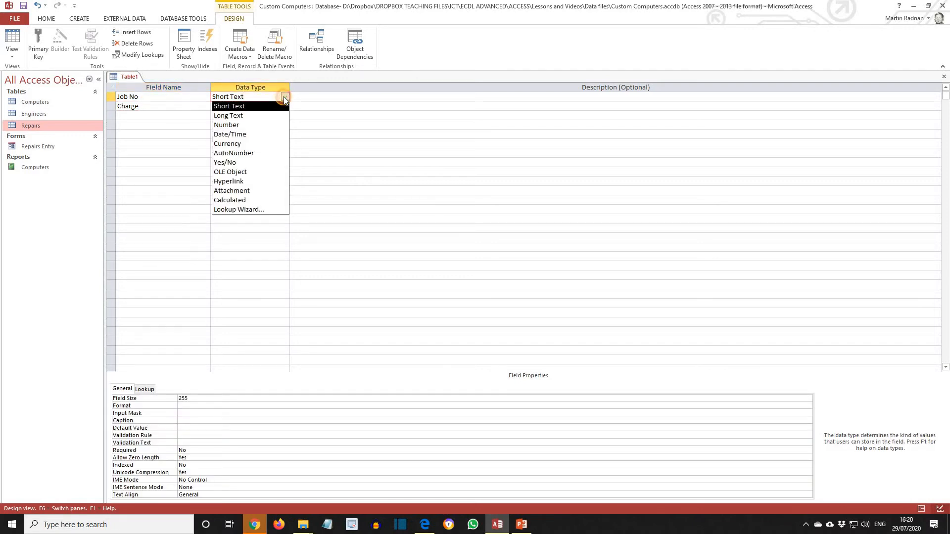
{"action": "left_click", "coordinate": [253, 123]}
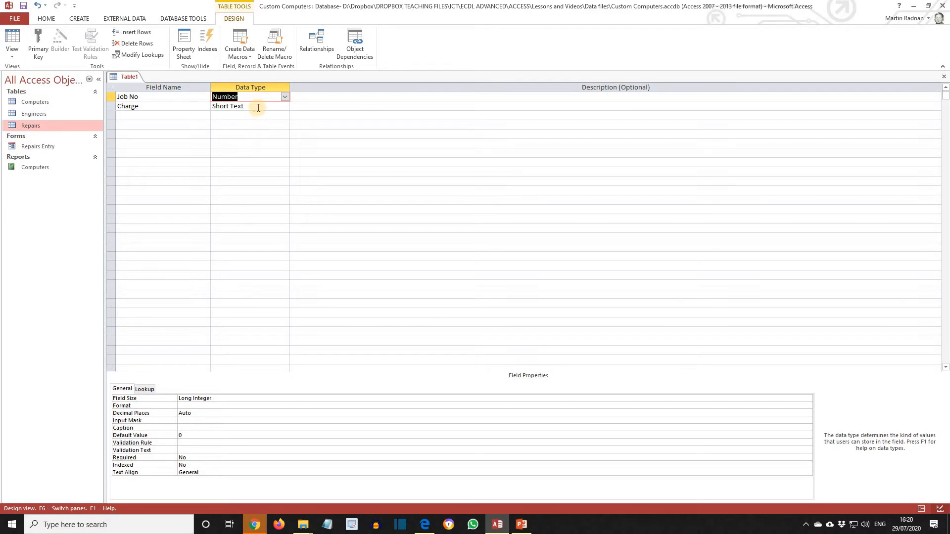
{"action": "left_click", "coordinate": [282, 106]}
{"action": "left_click", "coordinate": [284, 107]}
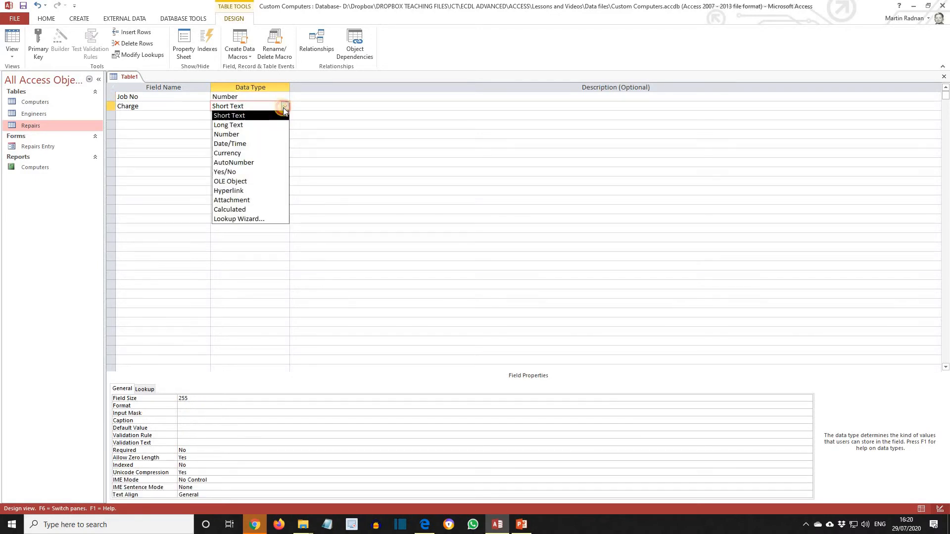
{"action": "left_click", "coordinate": [256, 153]}
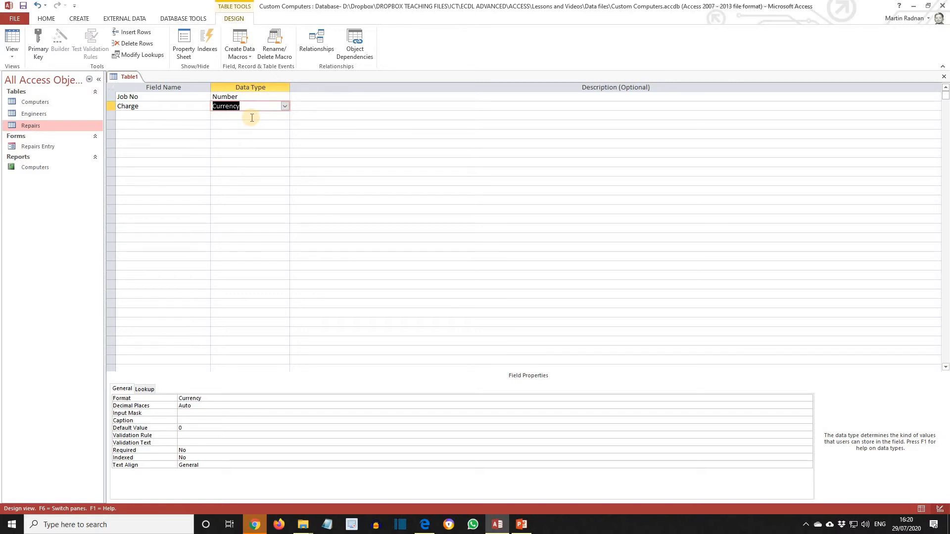
- Make Job No the primary key, and close the new table, saving it under the name Cost
{"action": "left_click", "coordinate": [134, 96]}
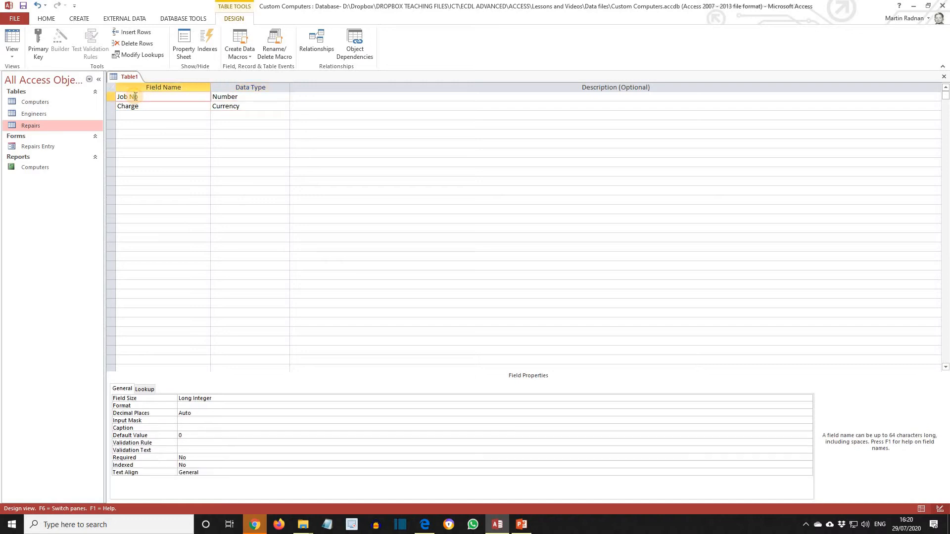
{"action": "left_click", "coordinate": [40, 49]}
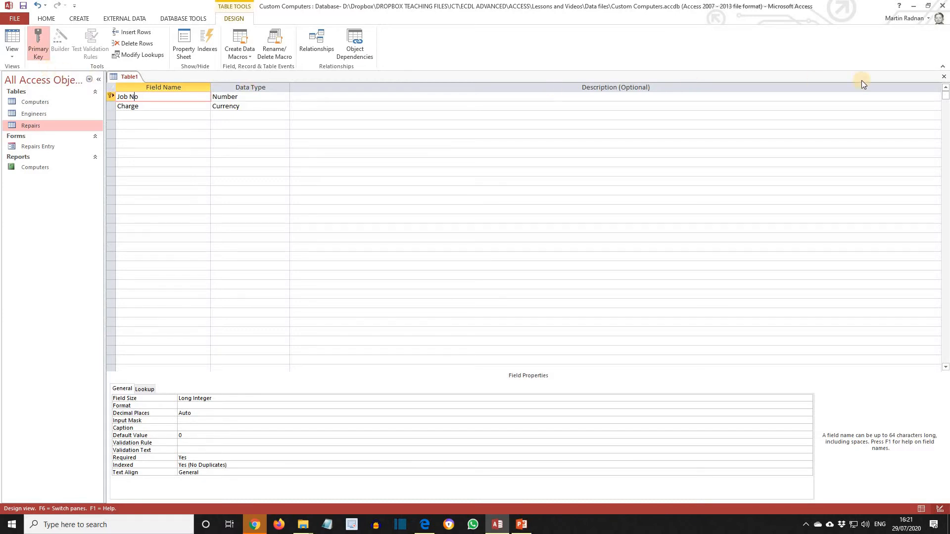
{"action": "left_click", "coordinate": [943, 76]}
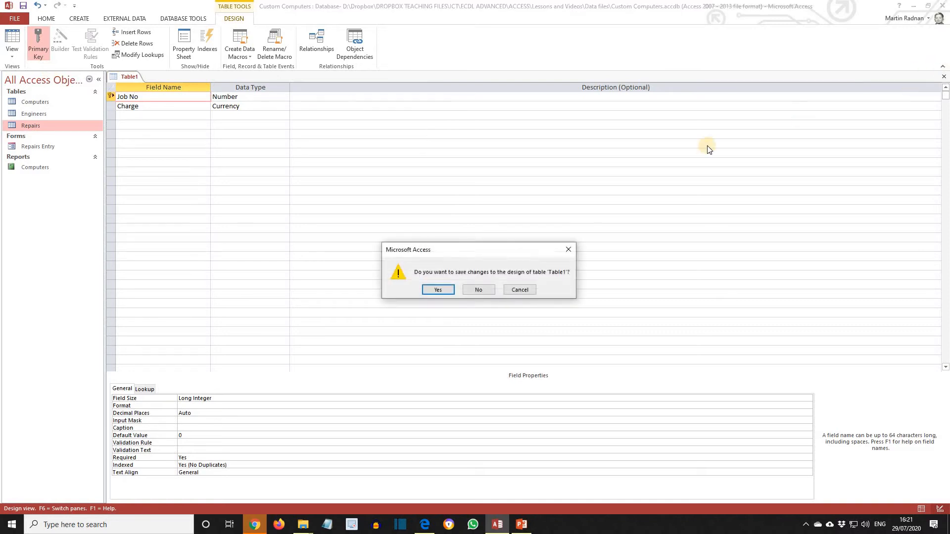
{"action": "left_click", "coordinate": [438, 289]}
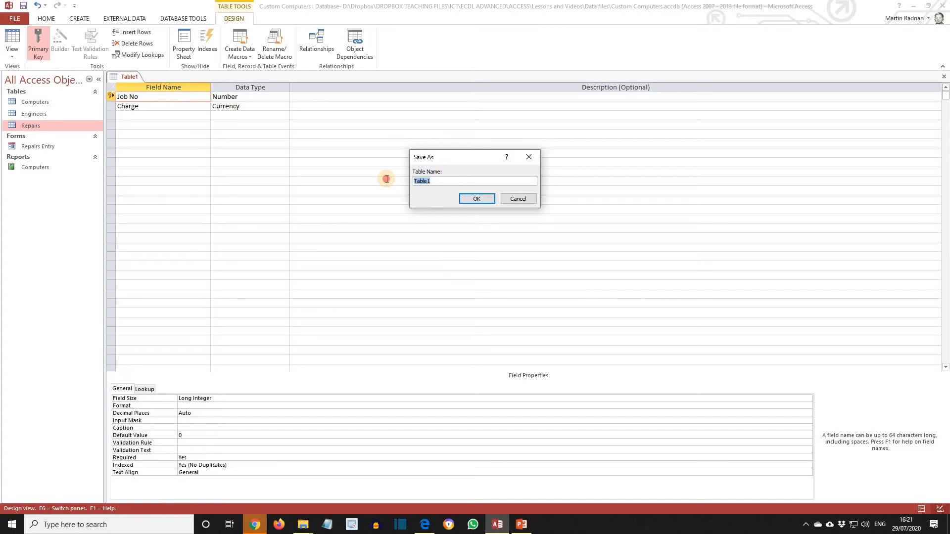
{"action": "type", "text": "Cost"}
{"action": "left_click", "coordinate": [466, 199]}
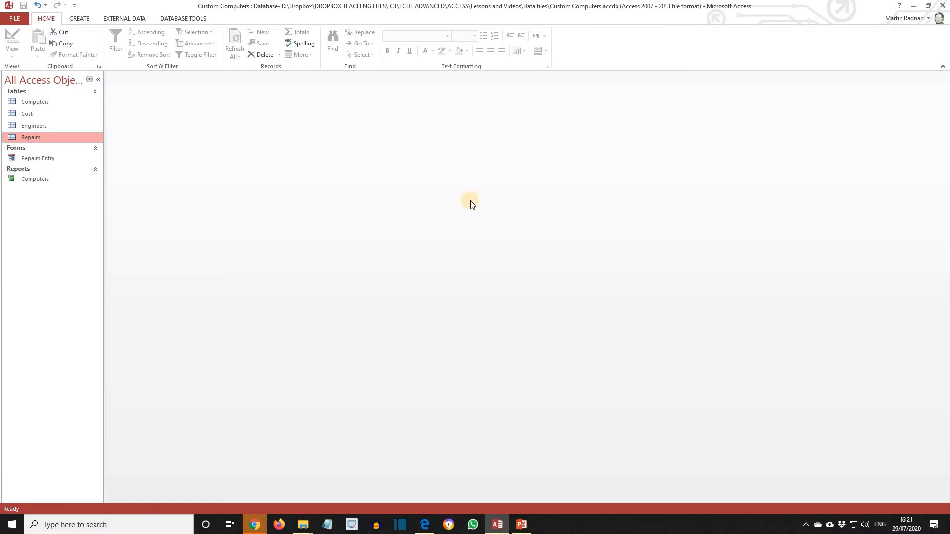
- Add the Cost table to the database's relationships layout
{"action": "left_click", "coordinate": [183, 19]}
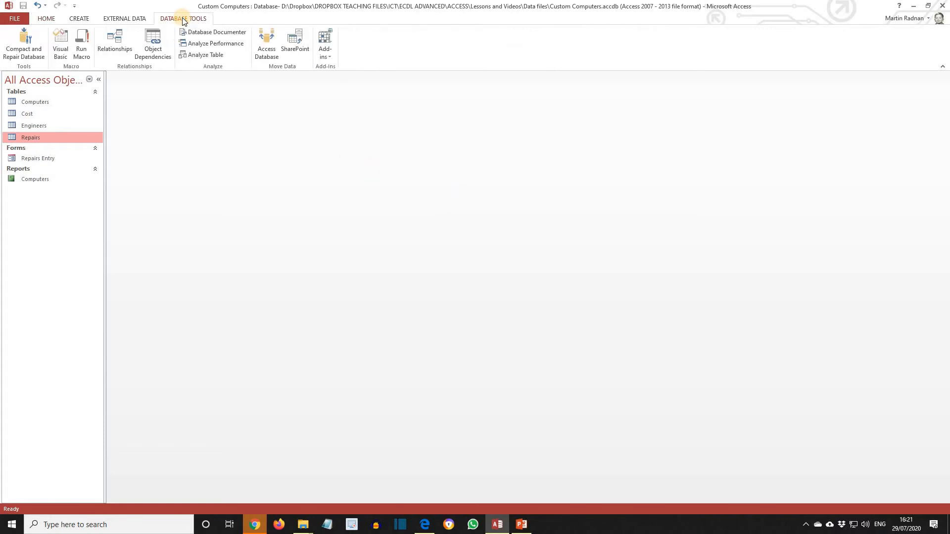
{"action": "left_click", "coordinate": [108, 44]}
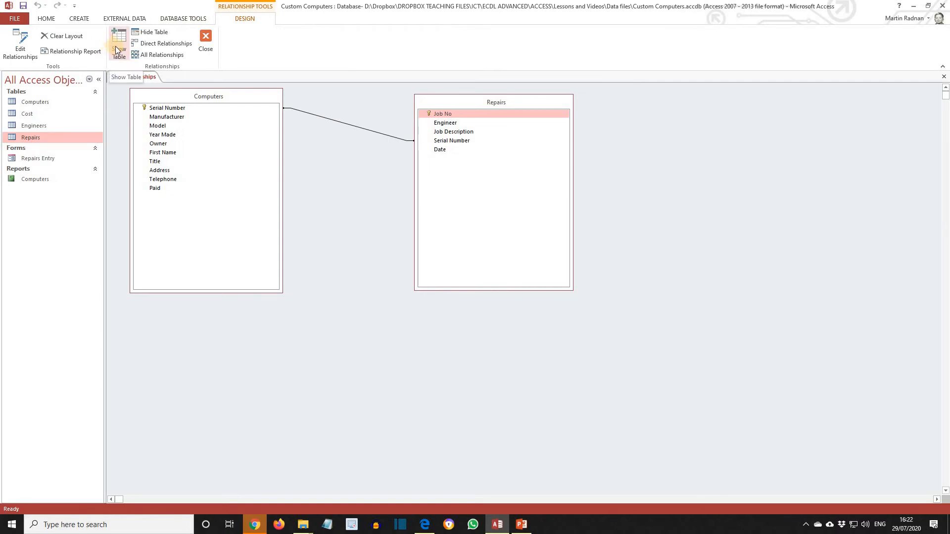
{"action": "left_click", "coordinate": [118, 54]}
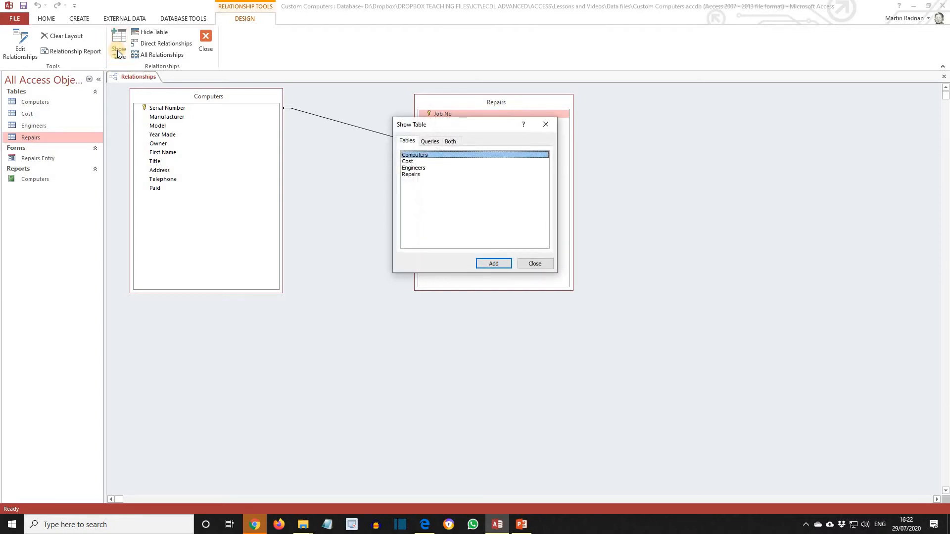
{"action": "left_click", "coordinate": [410, 161]}
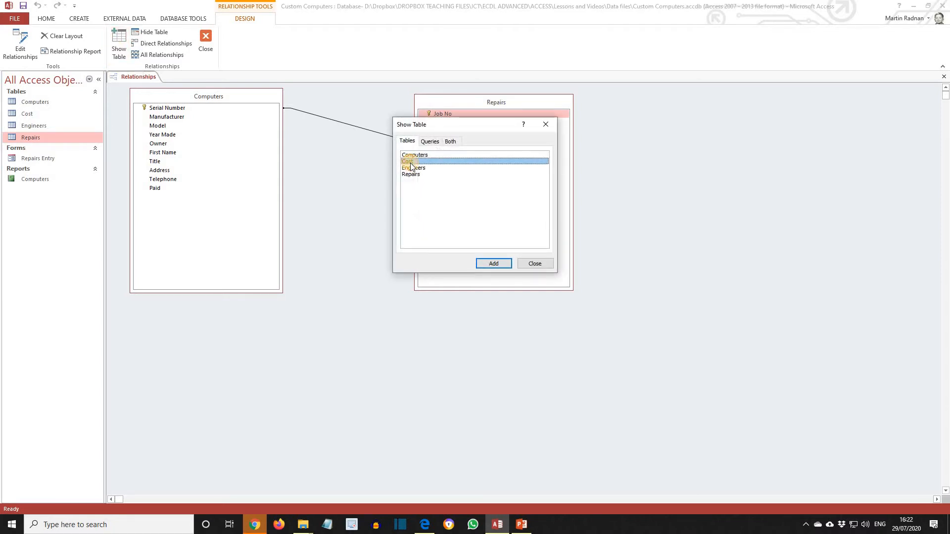
{"action": "left_click", "coordinate": [507, 267]}
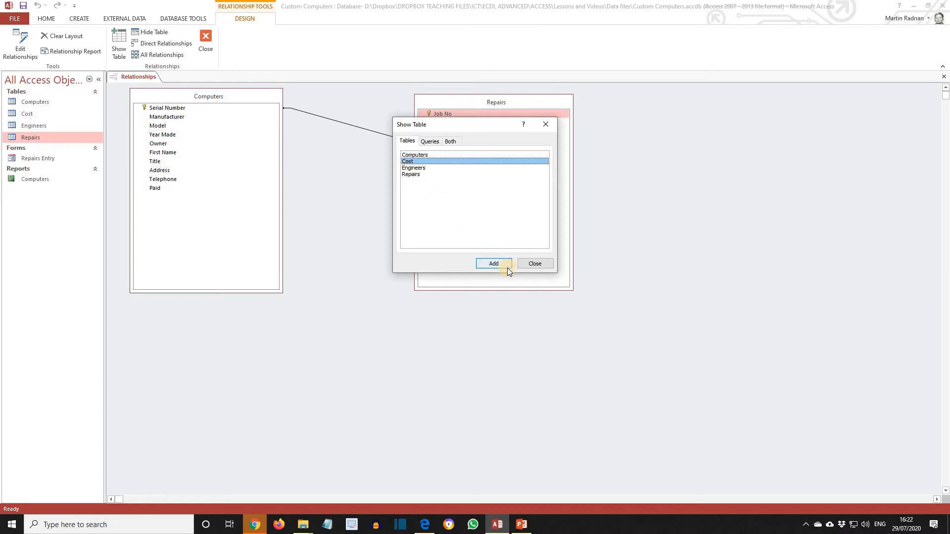
{"action": "left_click", "coordinate": [507, 268]}
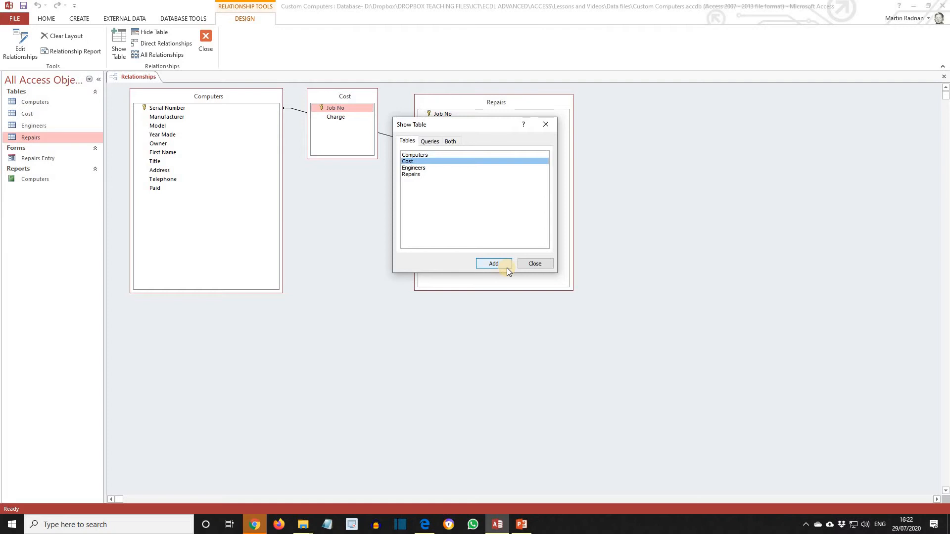
{"action": "left_click", "coordinate": [539, 263]}
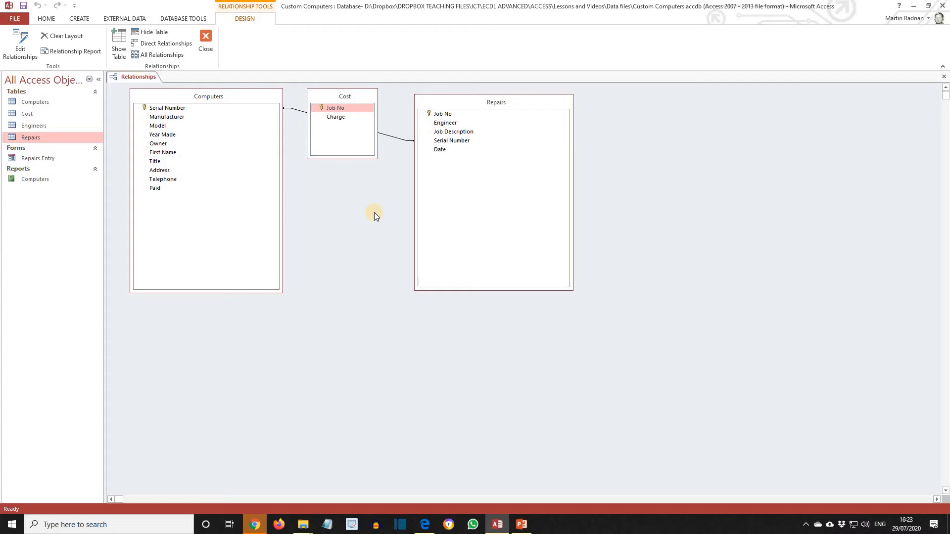
- Create a one-to-one relationship from Job No in the Repairs table to Job No in the Cost table
{"action": "left_click", "coordinate": [449, 114]}
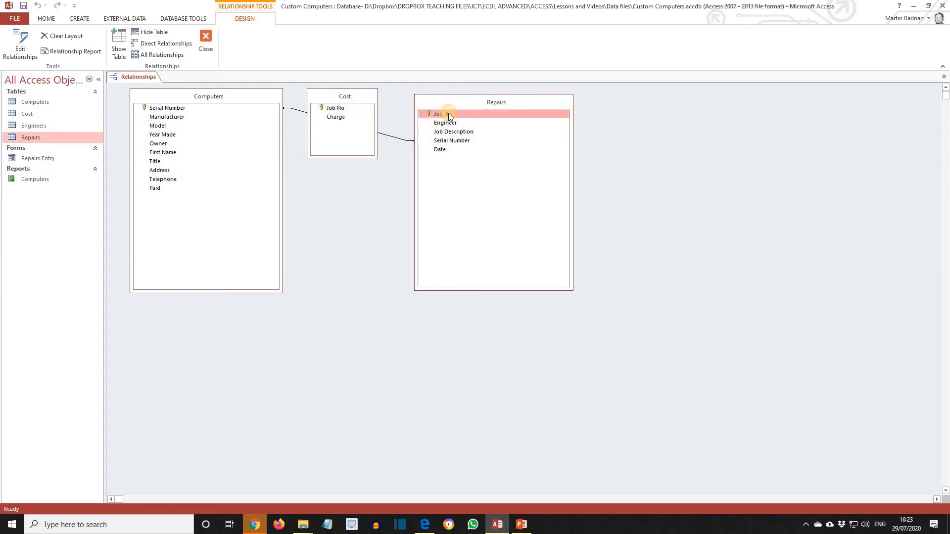
{"action": "left_click_drag", "start_coordinate": [448, 113], "coordinate": [340, 110]}
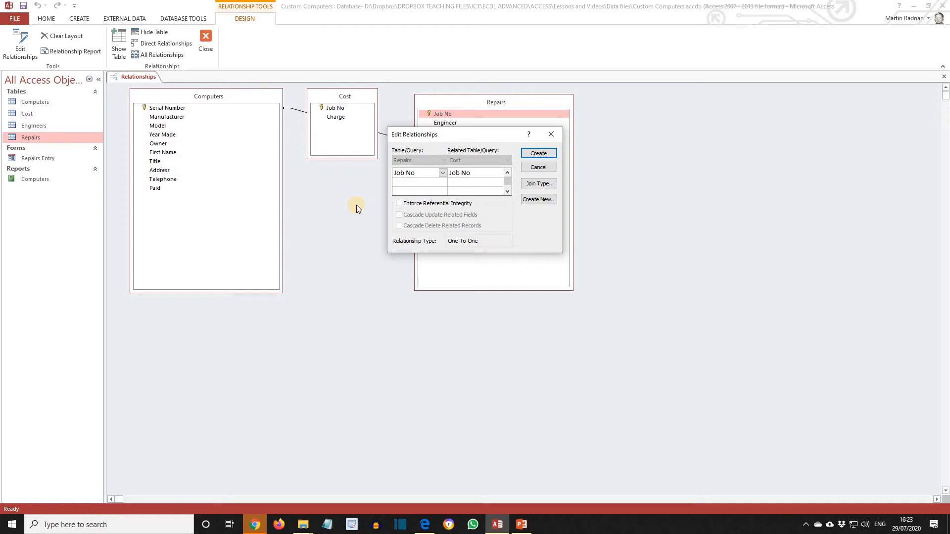
{"action": "left_click", "coordinate": [538, 154]}
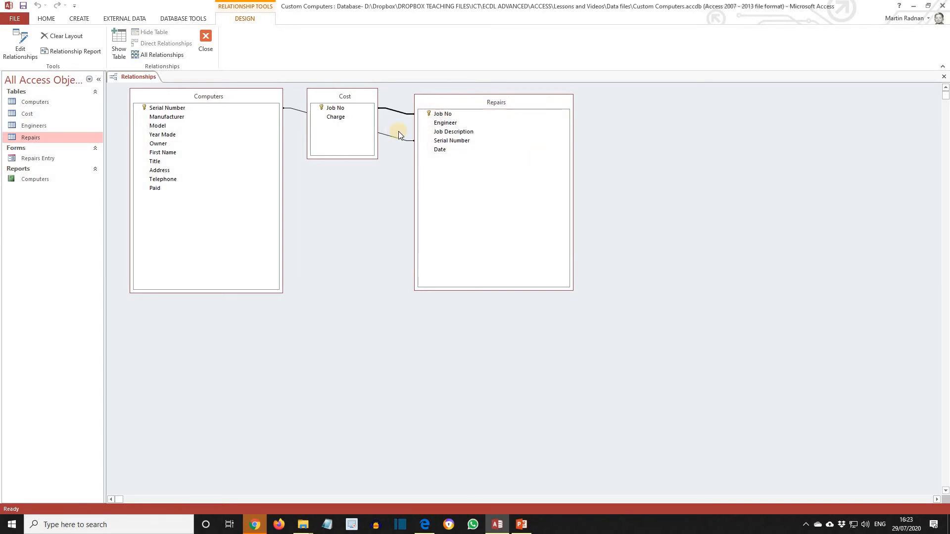
- Rearrange the relationships layout with Cost above Computers and Repairs so the join lines are clear, and close it with the changes saved
{"action": "left_click_drag", "start_coordinate": [333, 93], "coordinate": [331, 171]}
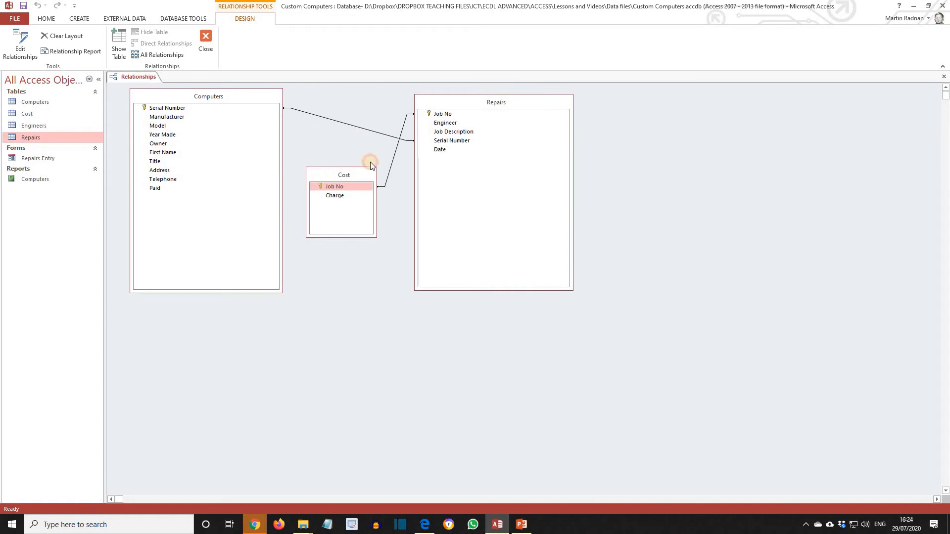
{"action": "left_click", "coordinate": [452, 103]}
{"action": "left_click_drag", "start_coordinate": [452, 103], "coordinate": [472, 239]}
{"action": "left_click_drag", "start_coordinate": [246, 99], "coordinate": [243, 252]}
{"action": "left_click_drag", "start_coordinate": [359, 178], "coordinate": [321, 135]}
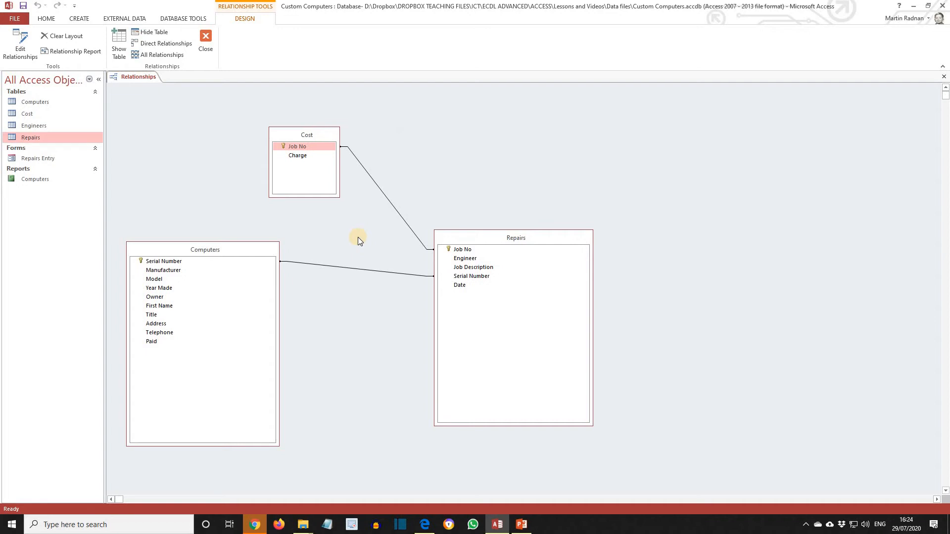
{"action": "right_click", "coordinate": [387, 199]}
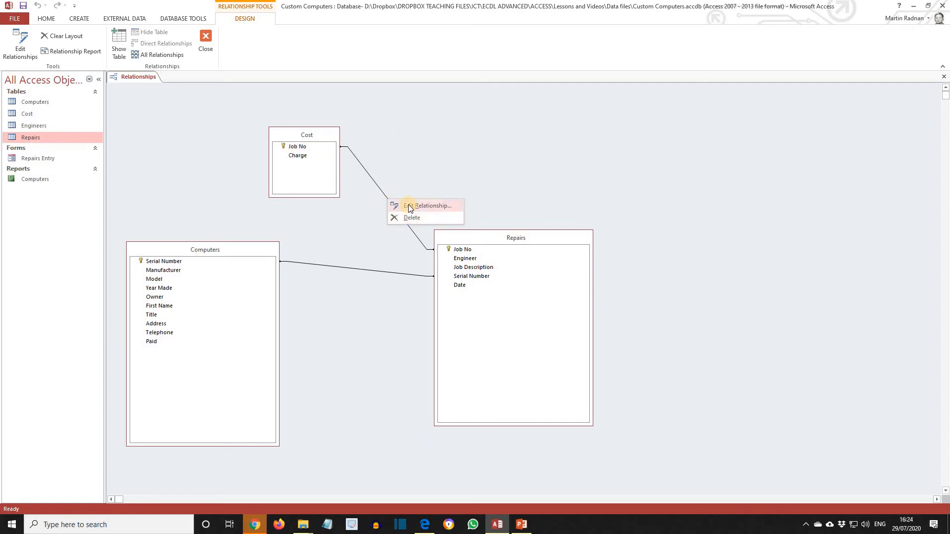
{"action": "left_click", "coordinate": [321, 232]}
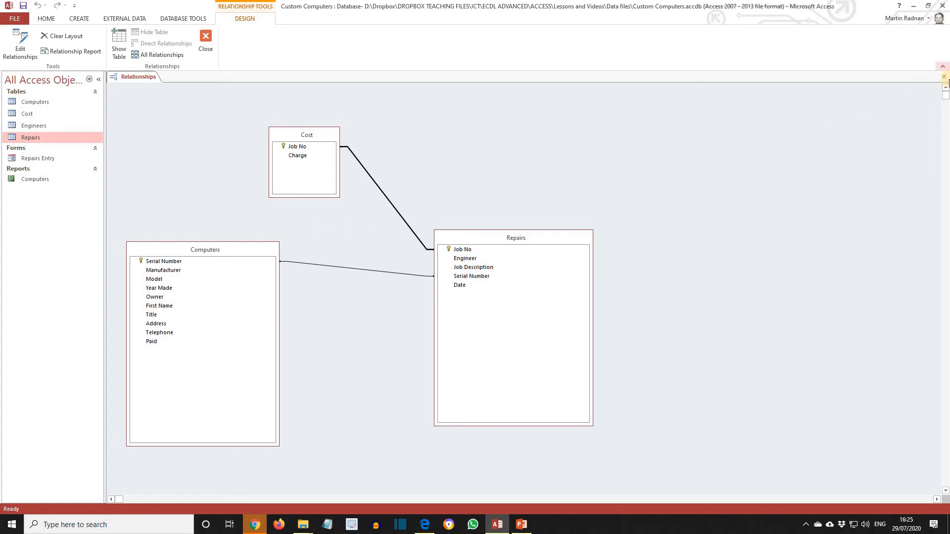
{"action": "left_click", "coordinate": [944, 76]}
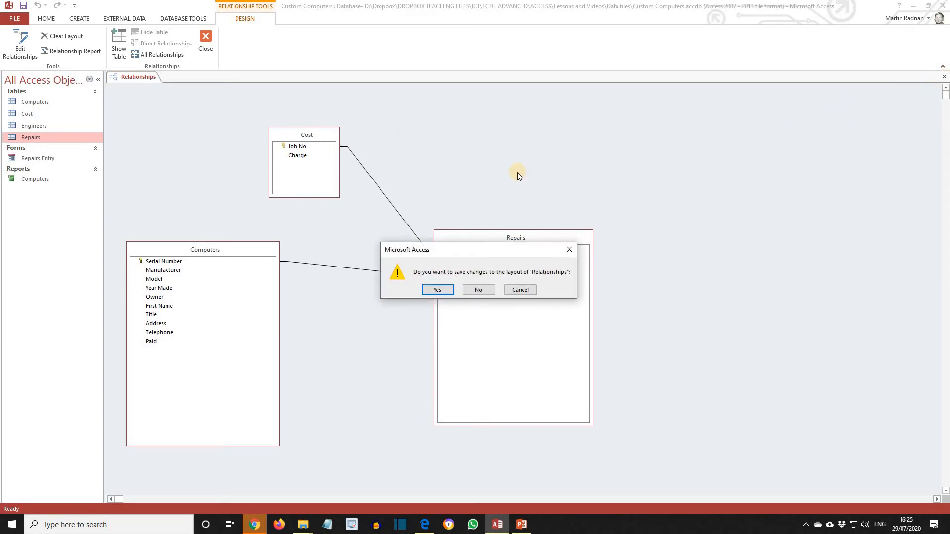
{"action": "left_click", "coordinate": [429, 290]}
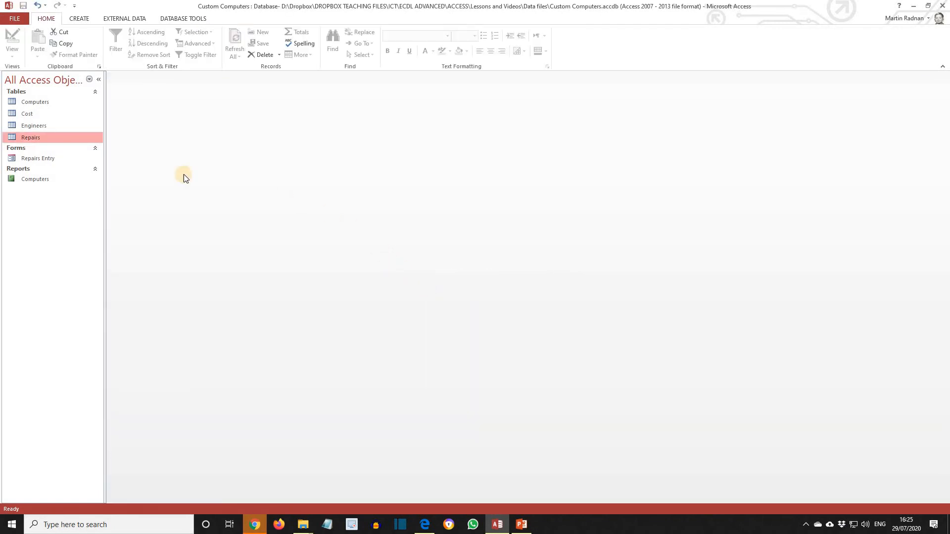
- In the Computers table, expand computer C44477 down to its operating system reinstall job and enter a charge of £50.00
{"action": "left_click", "coordinate": [39, 105]}
{"action": "double_click", "coordinate": [39, 103]}
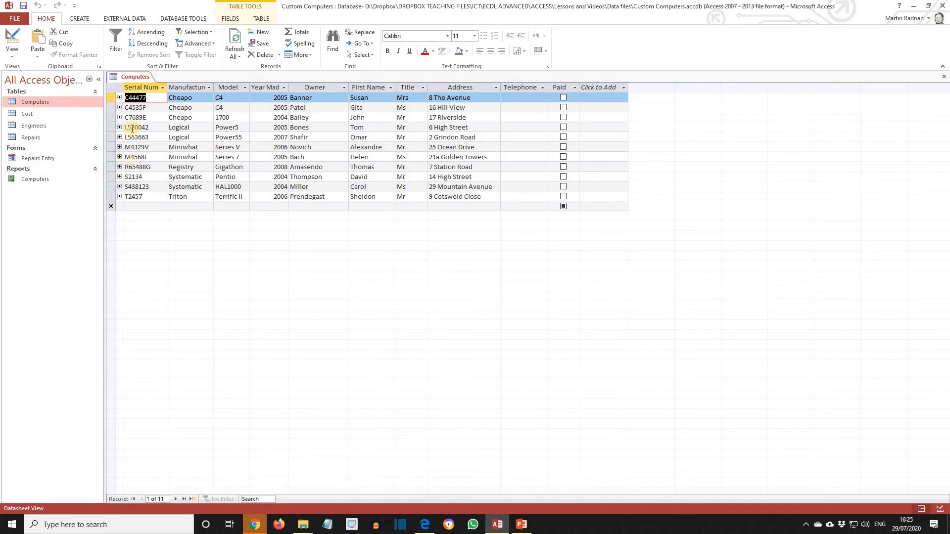
{"action": "left_click", "coordinate": [119, 98]}
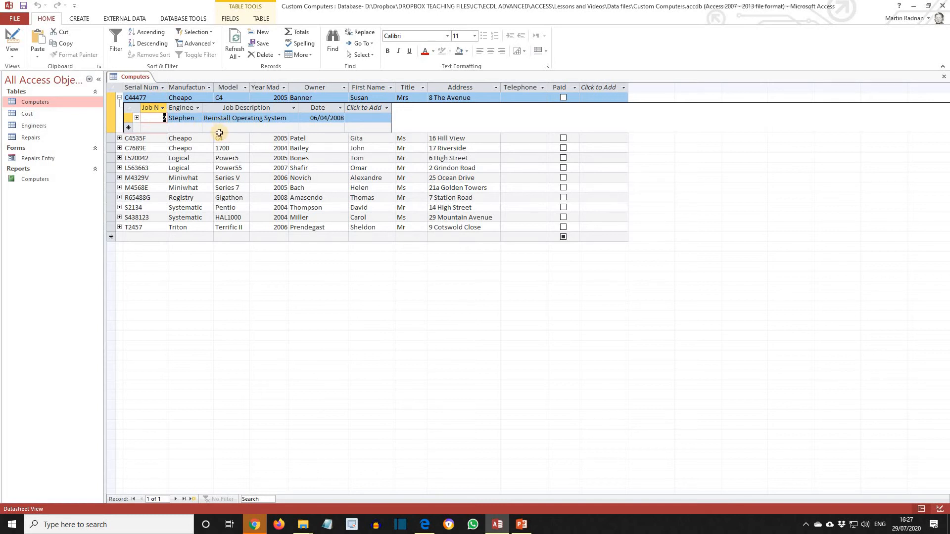
{"action": "left_click", "coordinate": [137, 118]}
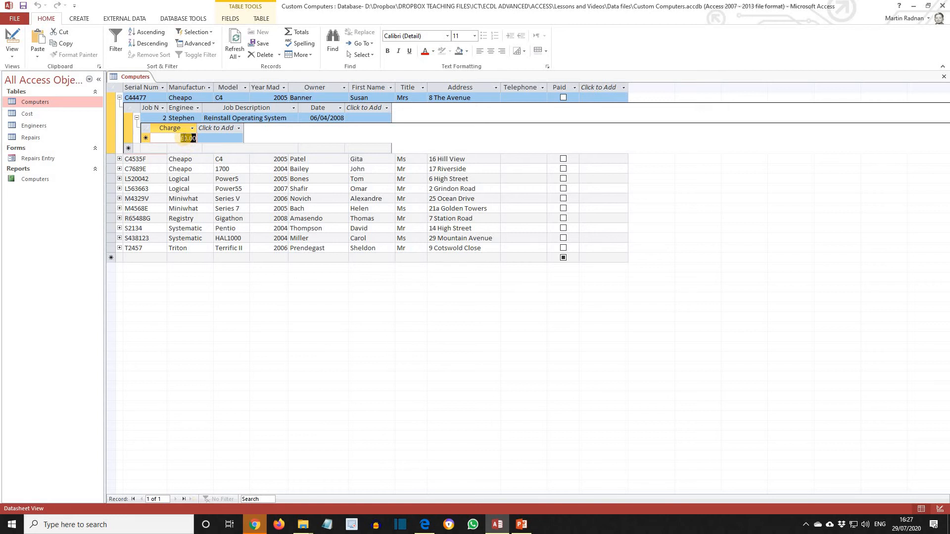
{"action": "left_click", "coordinate": [181, 138]}
{"action": "type", "text": "5"}
{"action": "key", "text": "Return"}
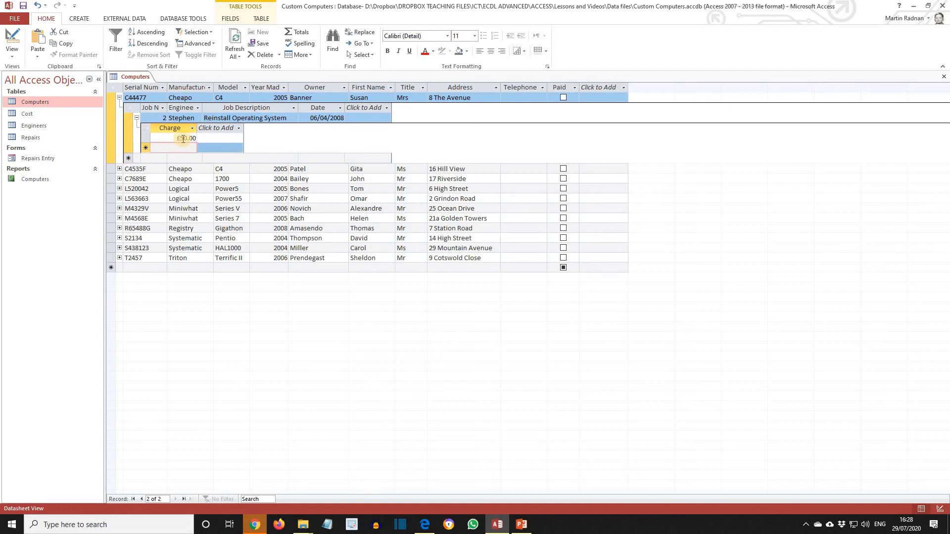
- Try to add a second charge of £65.00 to the same repair job, and undo the entry
{"action": "type", "text": "65"}
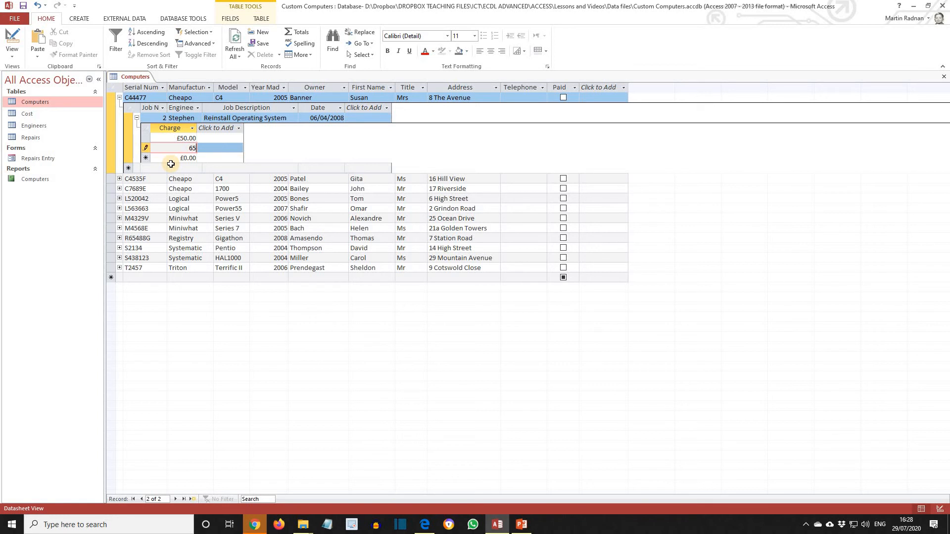
{"action": "left_click", "coordinate": [171, 164]}
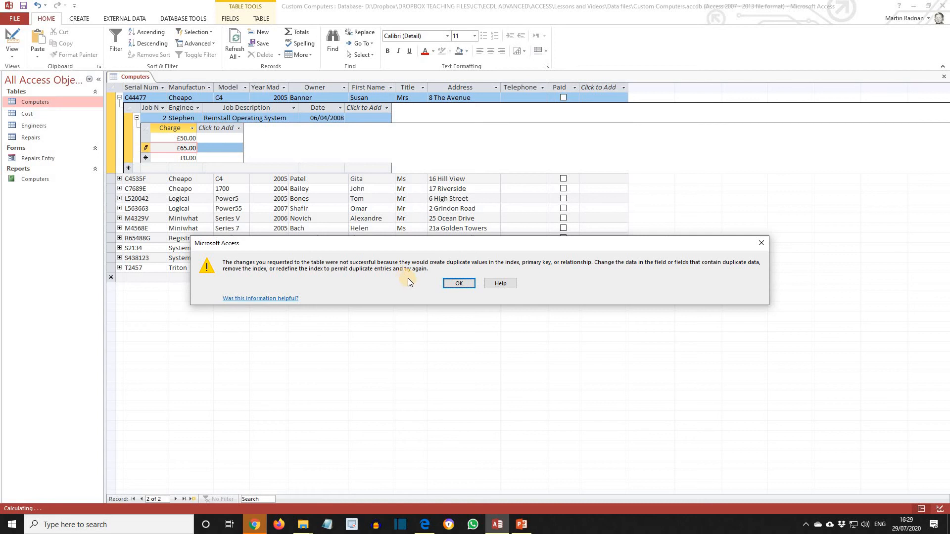
{"action": "left_click", "coordinate": [458, 285]}
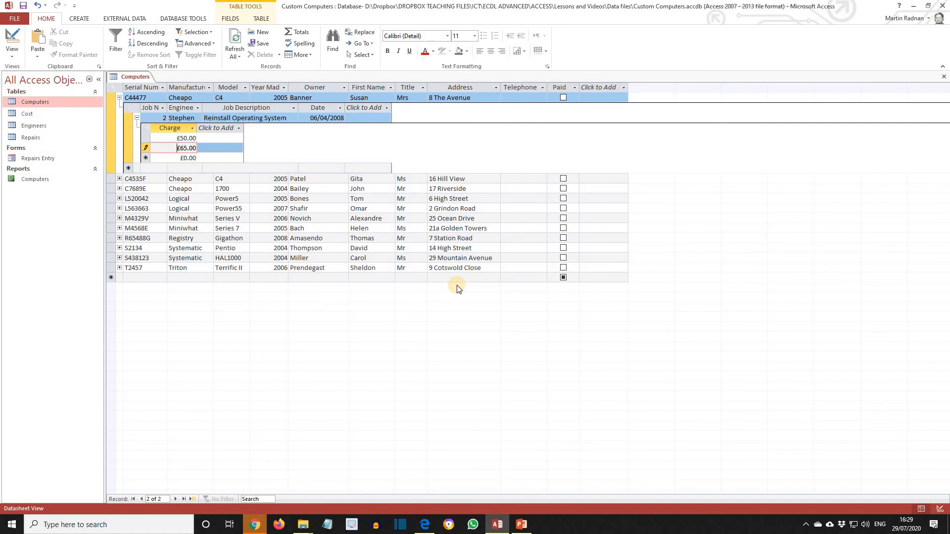
{"action": "left_click", "coordinate": [39, 7]}
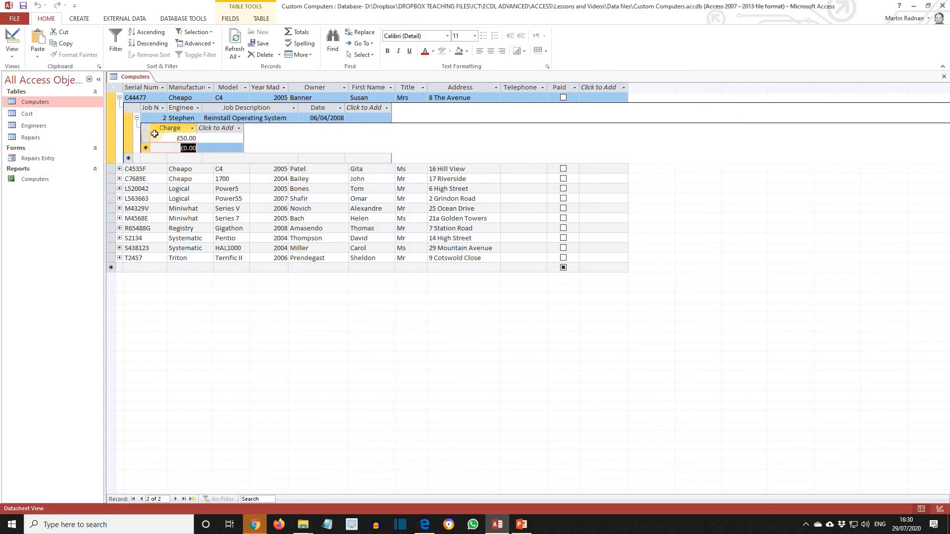
- Collapse the charge and repair details under computer C44477
{"action": "left_click", "coordinate": [137, 118]}
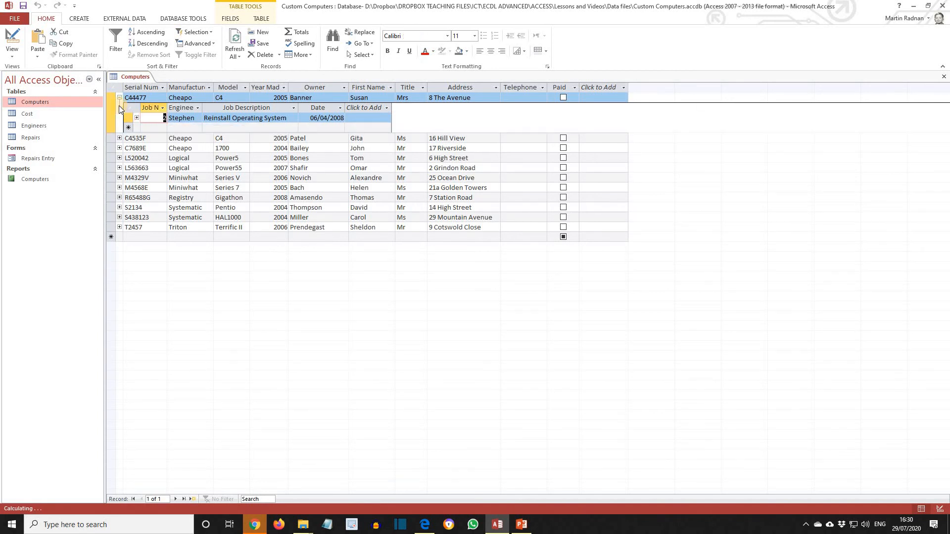
{"action": "left_click", "coordinate": [120, 98]}
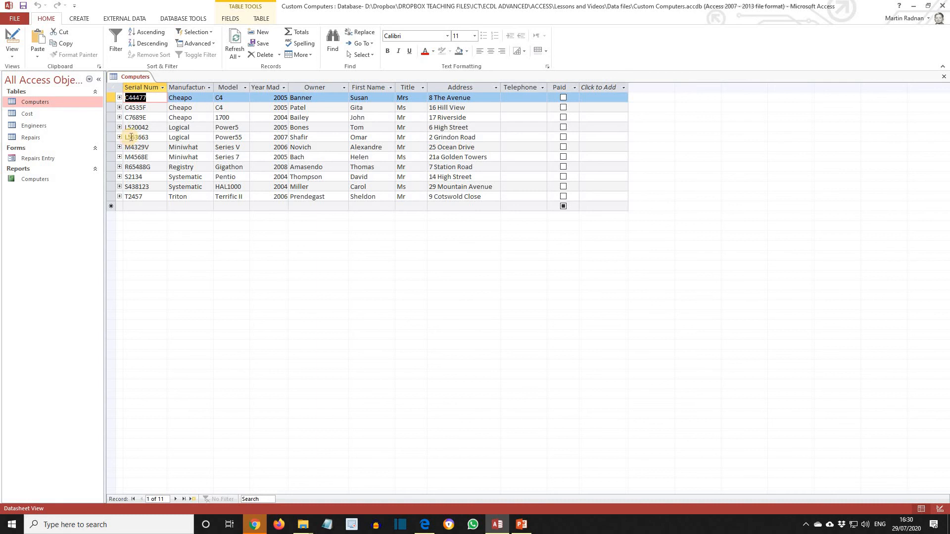
- Expand computer C4535F's repairs and enter charges of £50.00 for the faulty hard drive replacement and £60.00 for the memory upgrade
{"action": "left_click", "coordinate": [119, 108]}
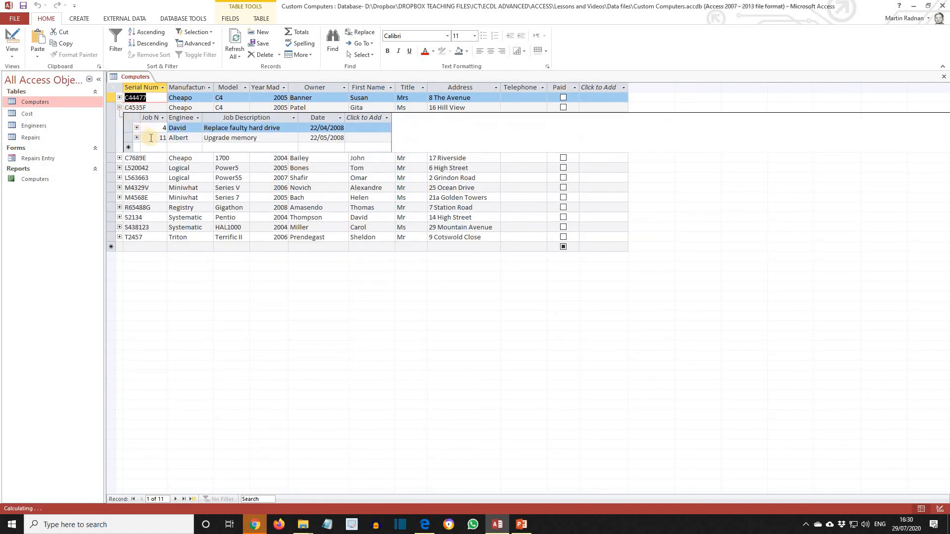
{"action": "left_click", "coordinate": [136, 128]}
{"action": "type", "text": "50"}
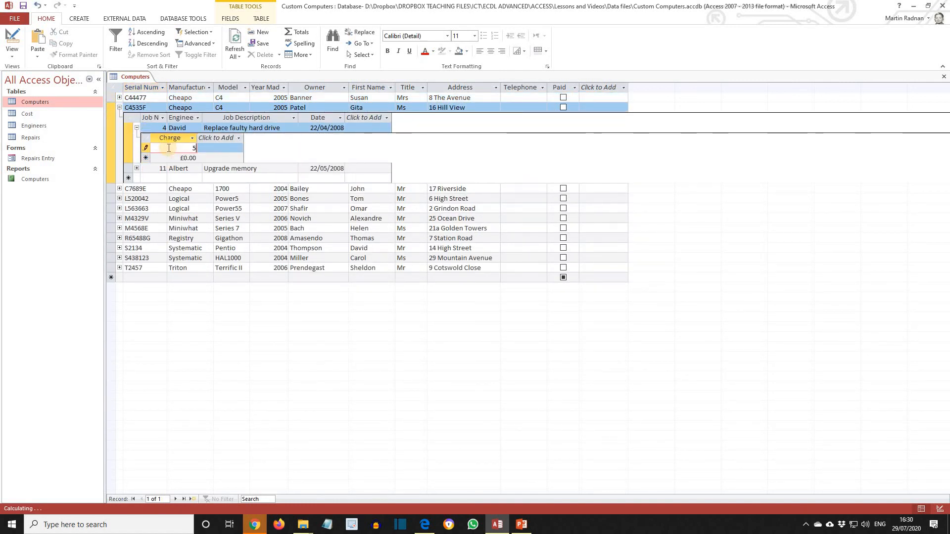
{"action": "left_click", "coordinate": [137, 128]}
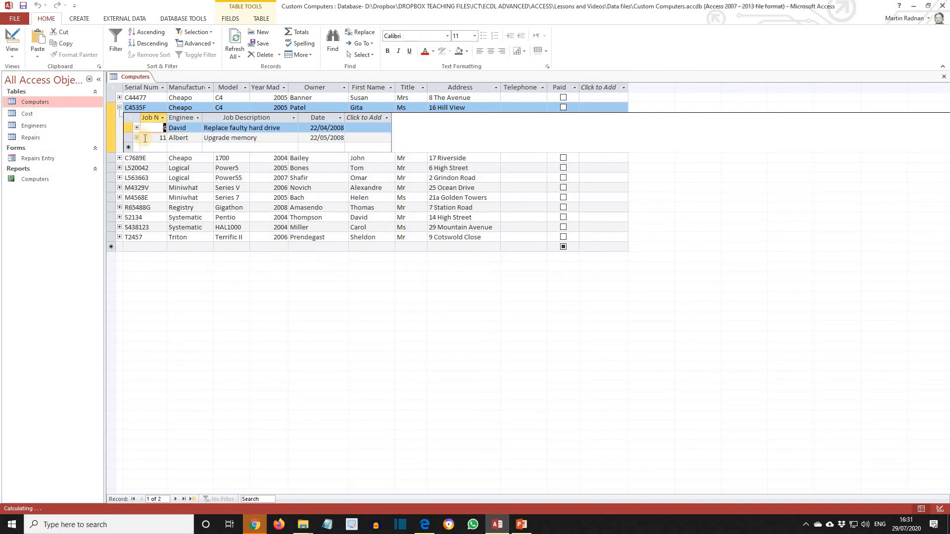
{"action": "left_click", "coordinate": [137, 138]}
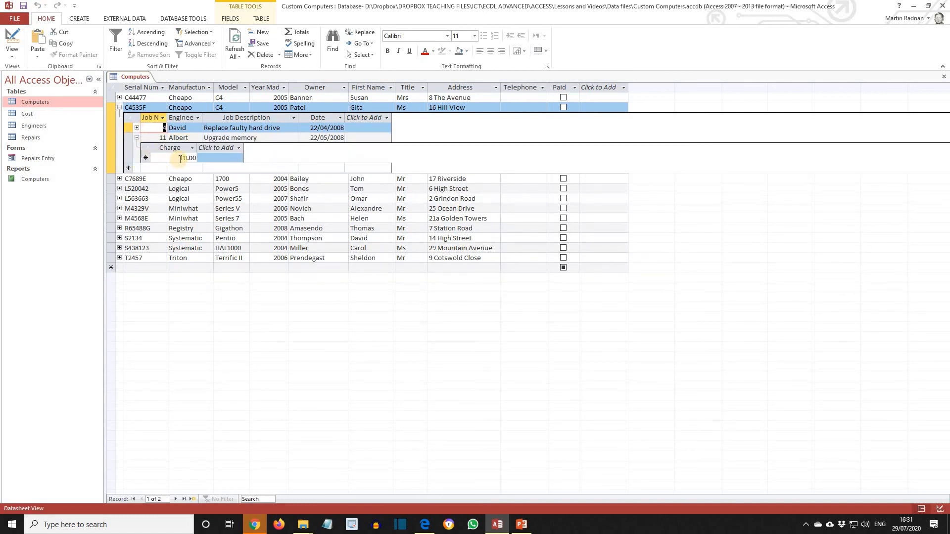
{"action": "left_click", "coordinate": [183, 159]}
{"action": "type", "text": "60"}
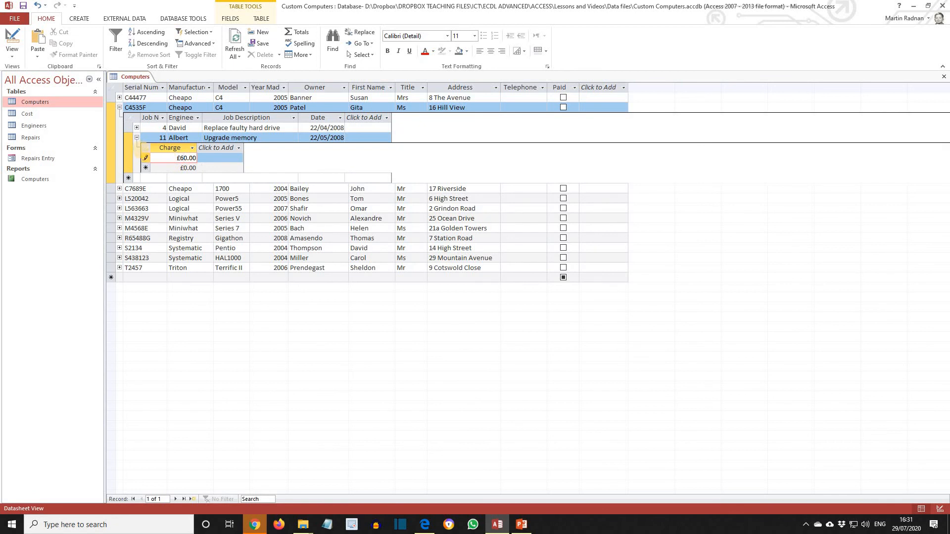
{"action": "left_click", "coordinate": [136, 138]}
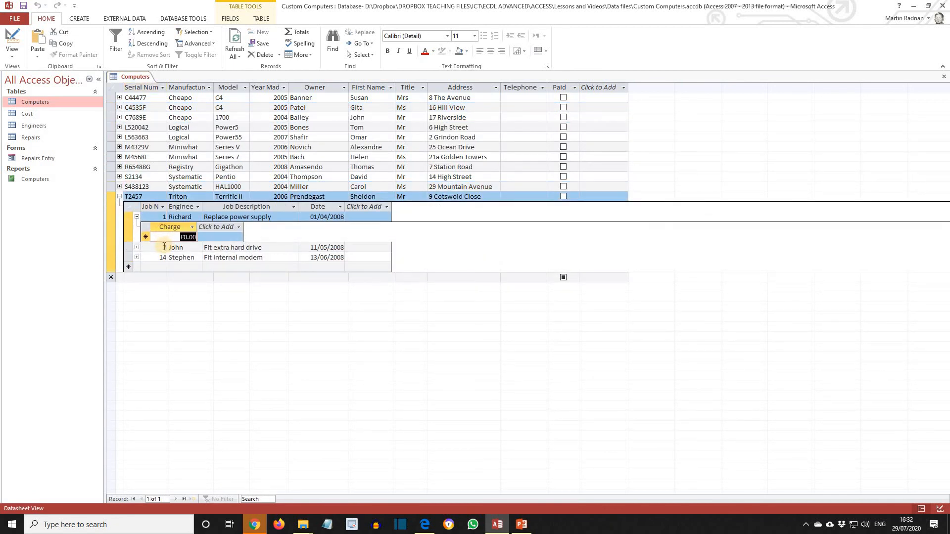
- Under computer T2457, enter charges of £45.00 for the power supply replacement and £50.00 for fitting the extra hard drive
{"action": "type", "text": "45"}
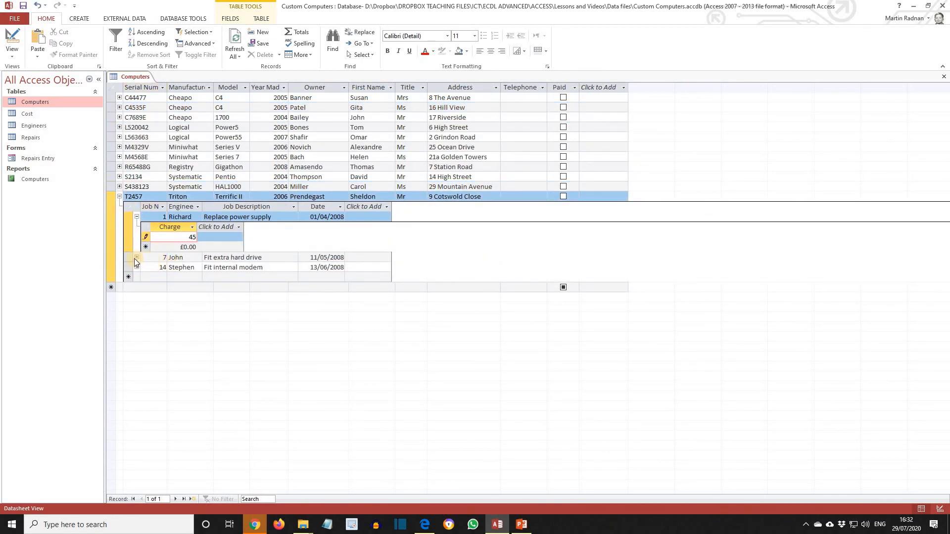
{"action": "left_click", "coordinate": [136, 257]}
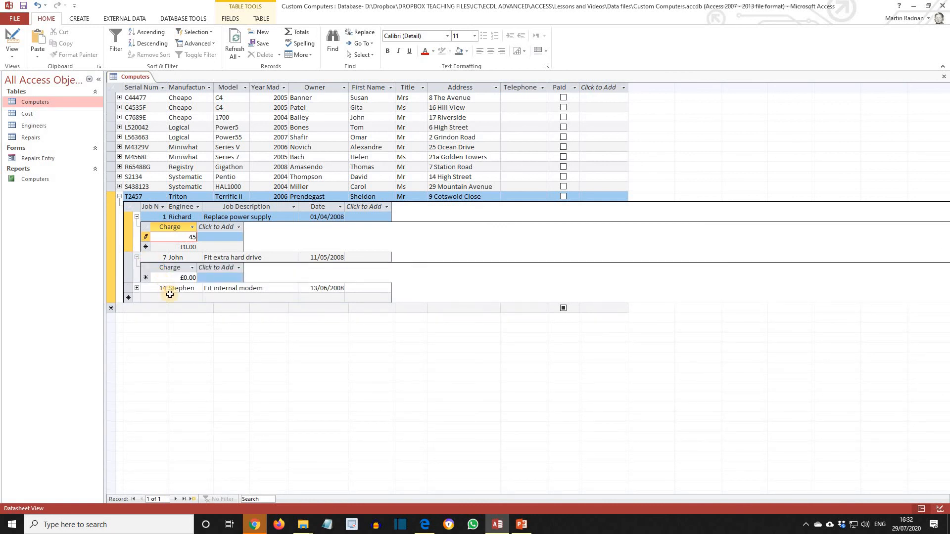
{"action": "left_click", "coordinate": [184, 278]}
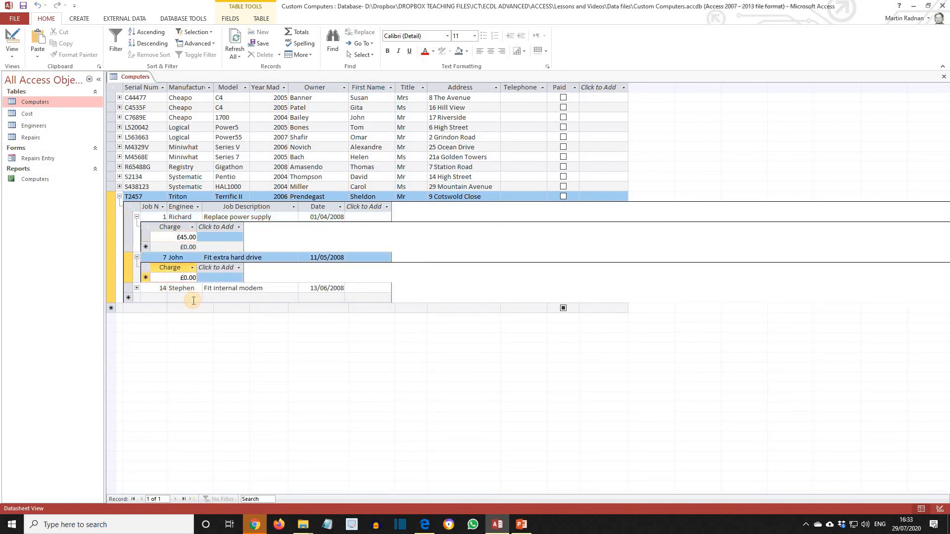
{"action": "type", "text": "50"}
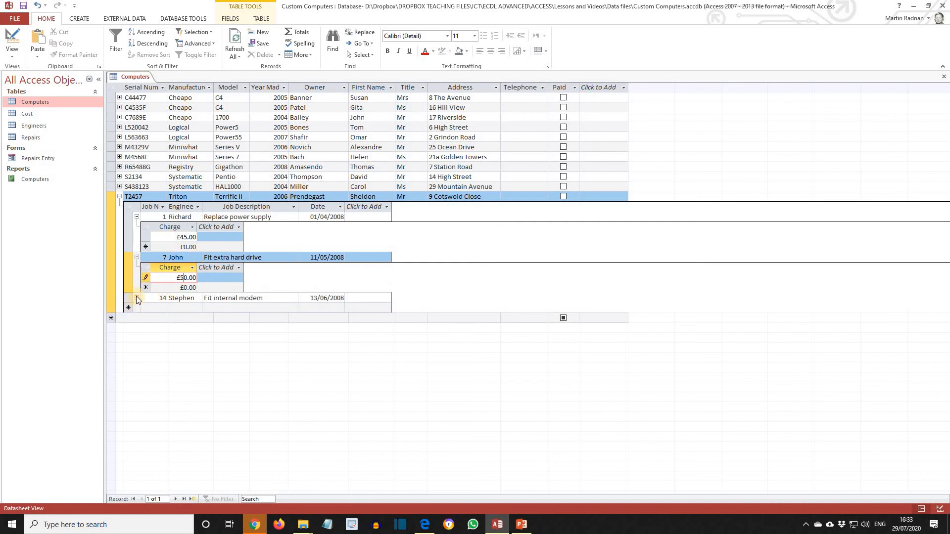
- Expand computer T2457's internal modem fitting job and enter a charge of £55.00
{"action": "left_click", "coordinate": [136, 297]}
{"action": "left_click", "coordinate": [175, 323]}
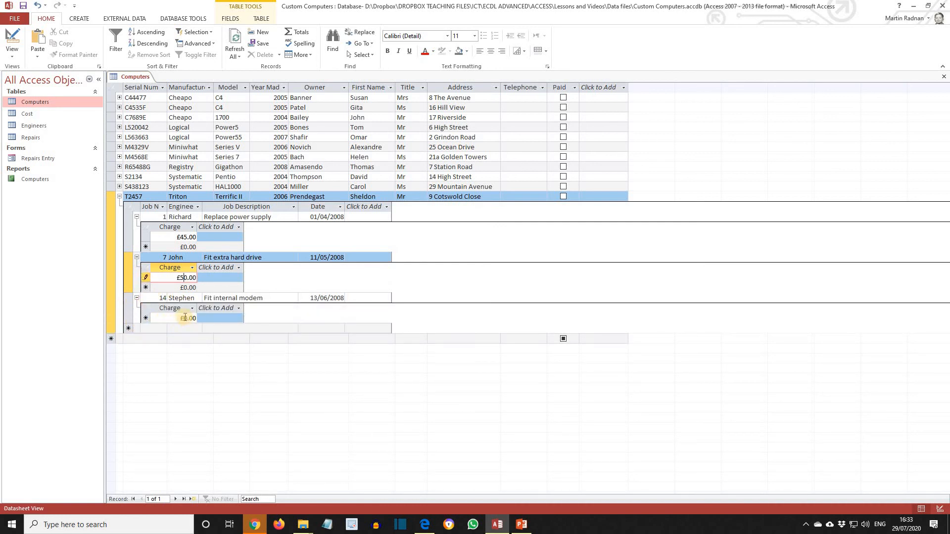
{"action": "left_click", "coordinate": [192, 328]}
{"action": "type", "text": "55"}
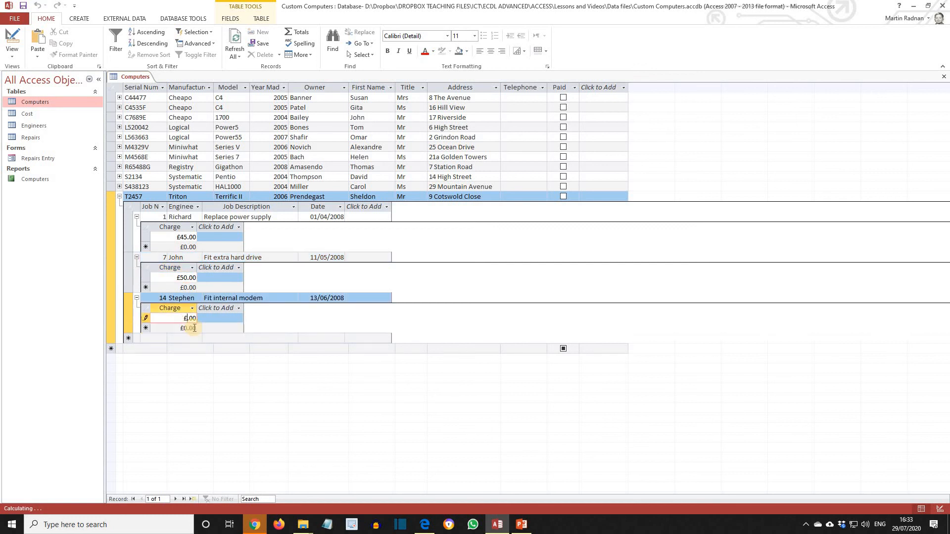
- Collapse all charge and repair details under computer T2457 and close the Computers table
{"action": "left_click", "coordinate": [137, 298]}
{"action": "left_click", "coordinate": [137, 258]}
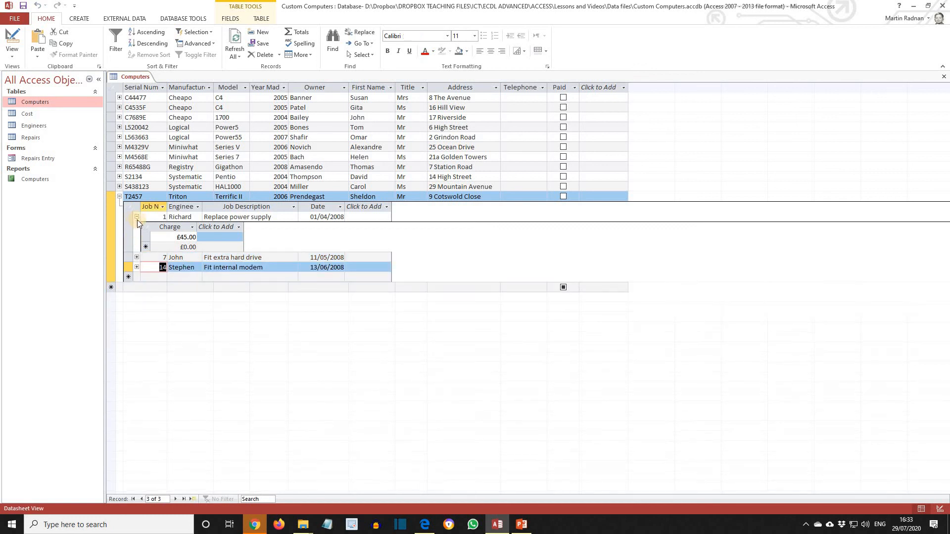
{"action": "left_click", "coordinate": [136, 217]}
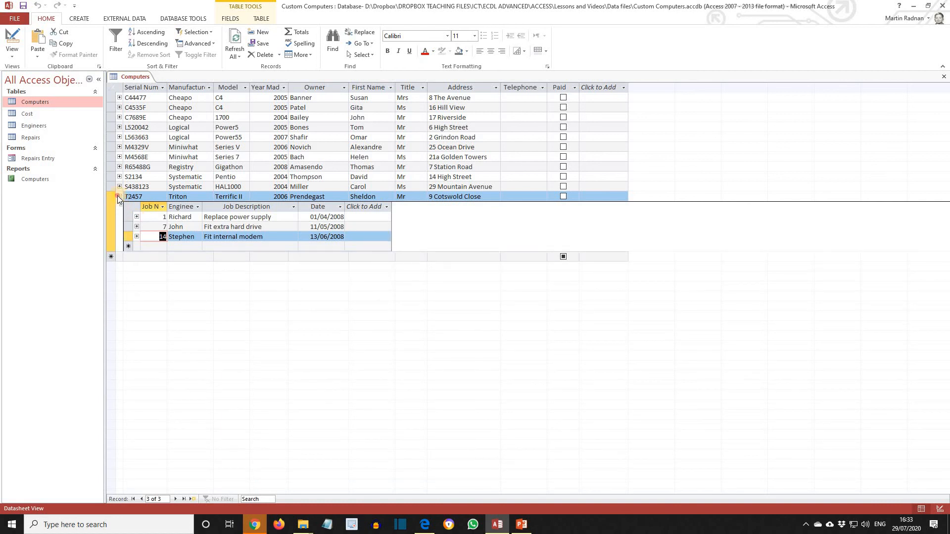
{"action": "left_click", "coordinate": [119, 196]}
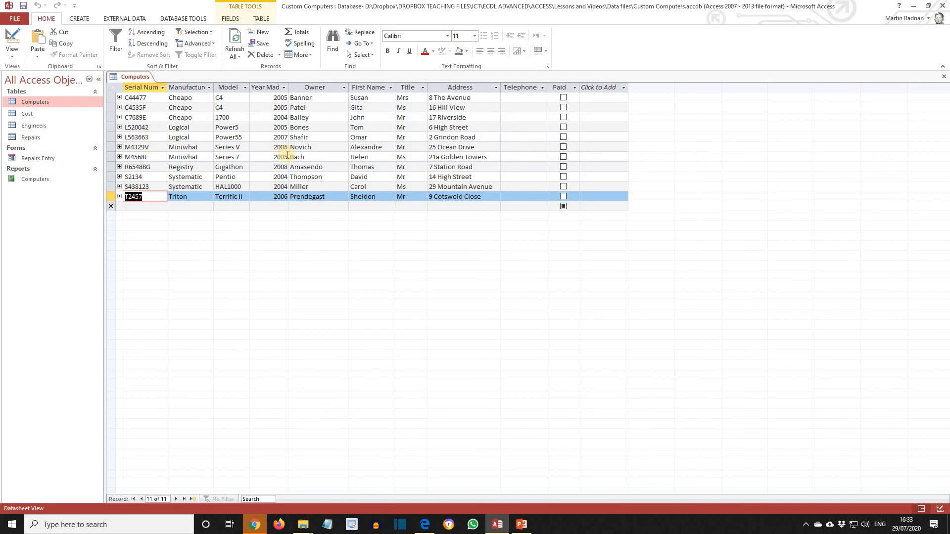
{"action": "left_click", "coordinate": [944, 76]}
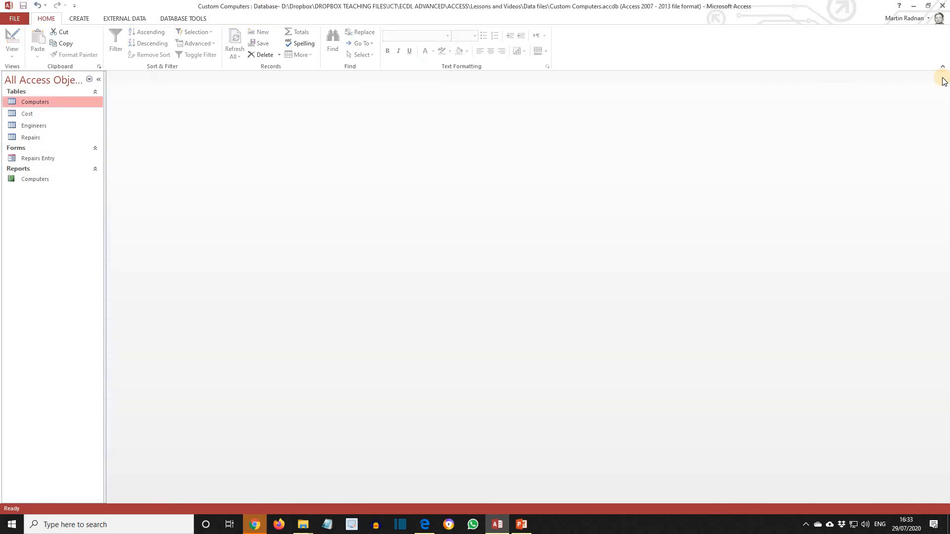